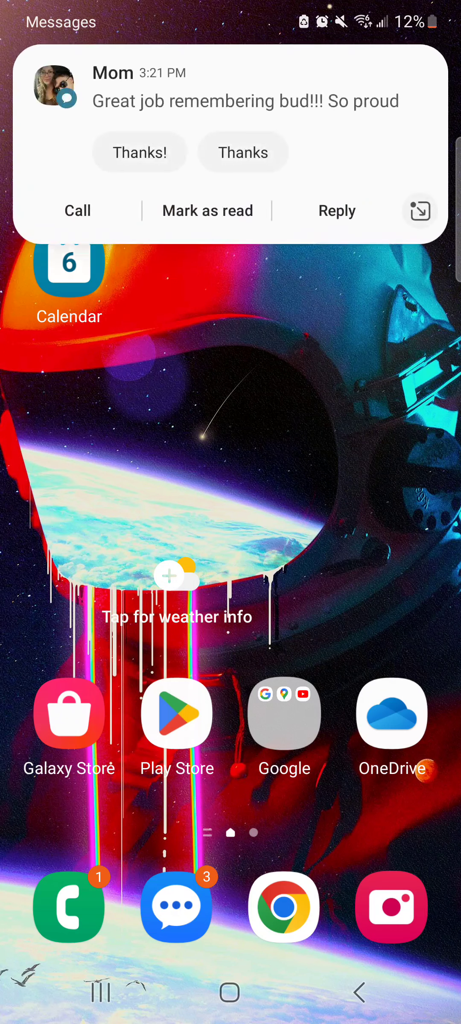
# Swipe away the Messages notification banner, leaving the astronaut-wallpaper home screen with three unread messages
pyautogui.moveTo(230, 721); pyautogui.dragTo(231, 360)
pyautogui.moveTo(230, 480); pyautogui.dragTo(231, 840)
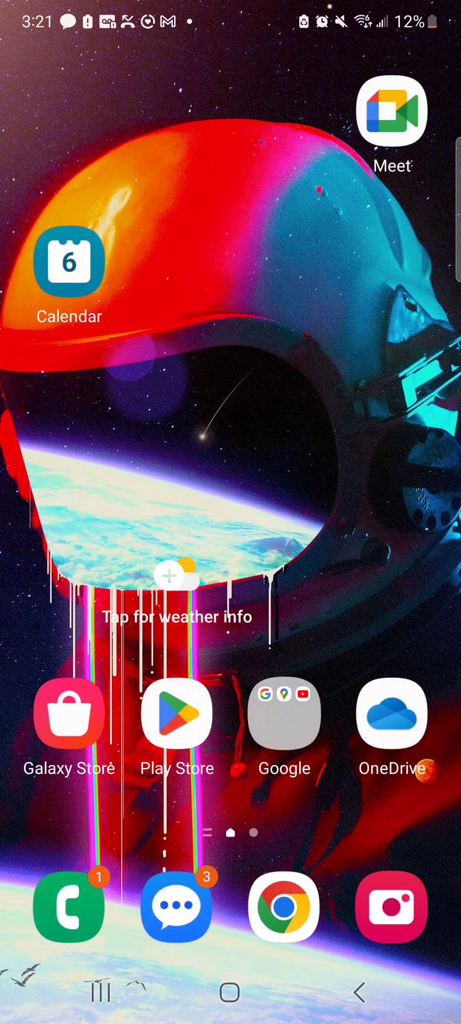